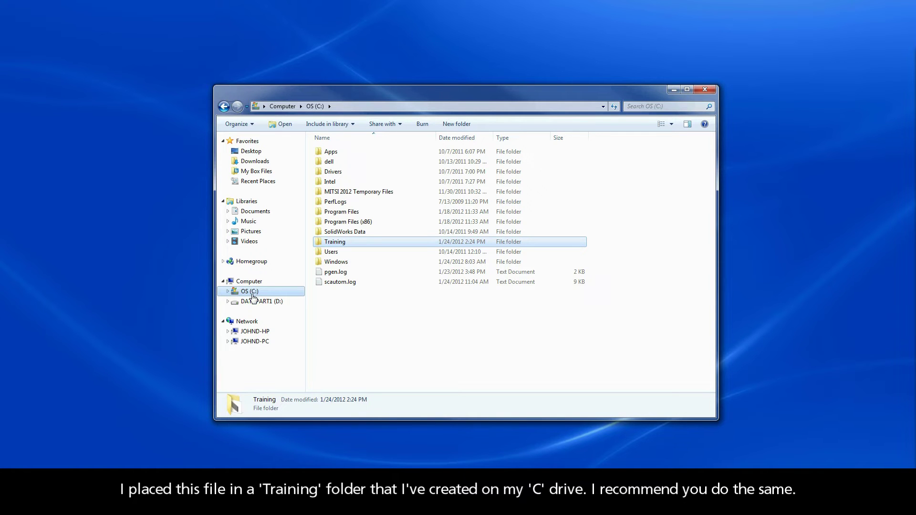
Open the C:\Training folder in Explorer and select SimpleCover1.SLDPRT.
double_click(334, 244)
left_click(342, 154)
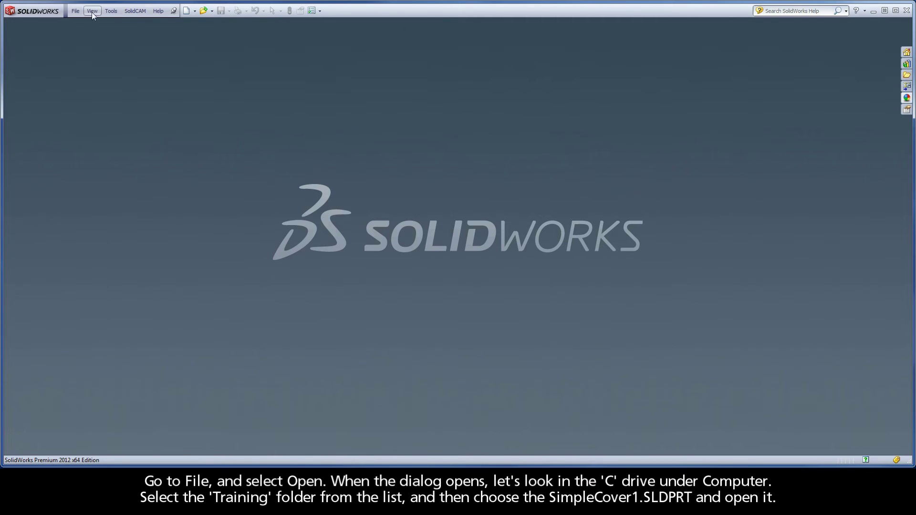
Open SimpleCover1.SLDPRT from C:\Training in SolidWorks through File > Open.
left_click(76, 12)
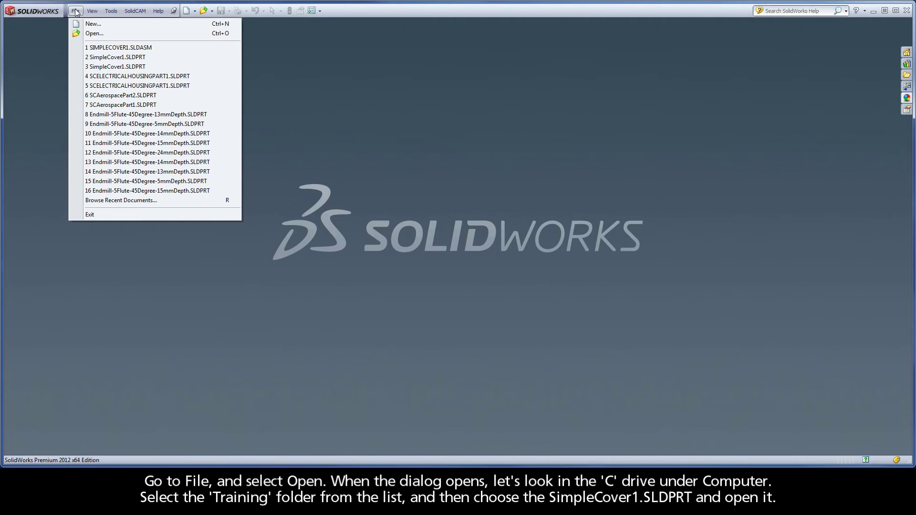
left_click(86, 36)
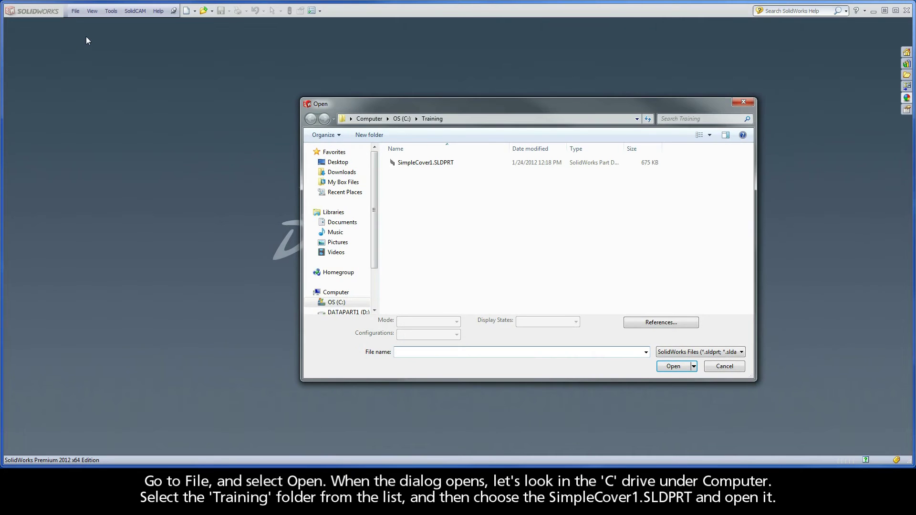
left_click(335, 303)
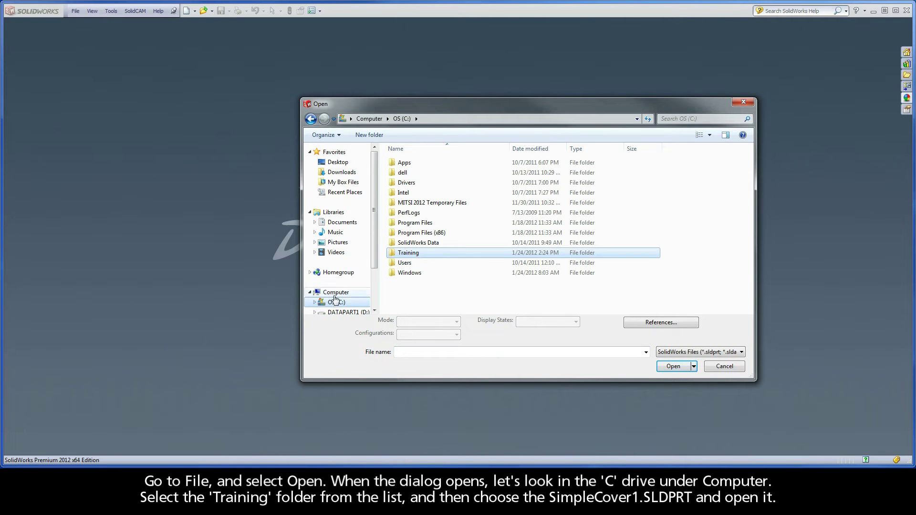
double_click(408, 254)
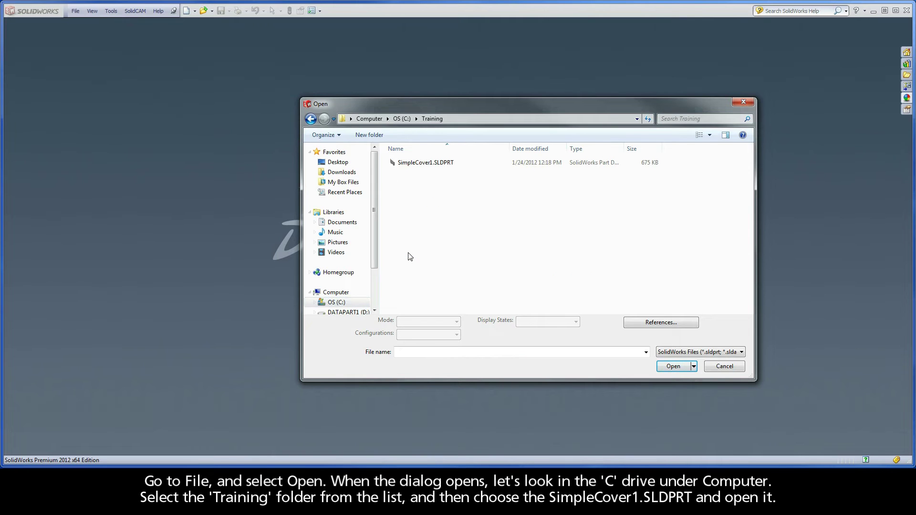
left_click(403, 165)
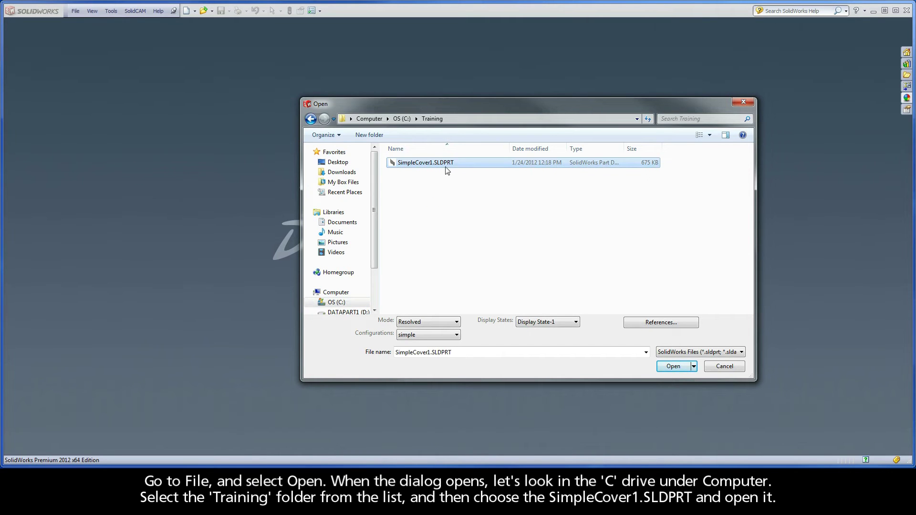
left_click(671, 368)
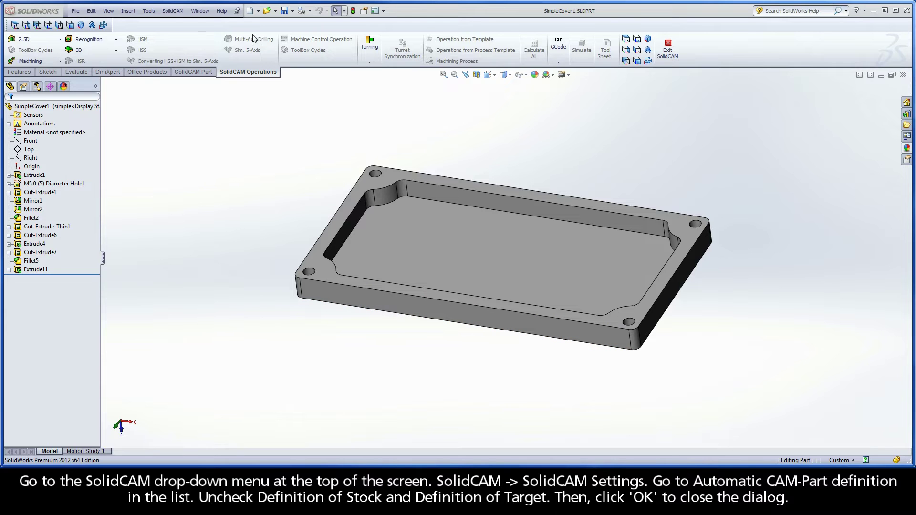
Uncheck Definition of Stock and Definition of Target under Automatic CAM-Part definition in SolidCAM Settings.
left_click(173, 11)
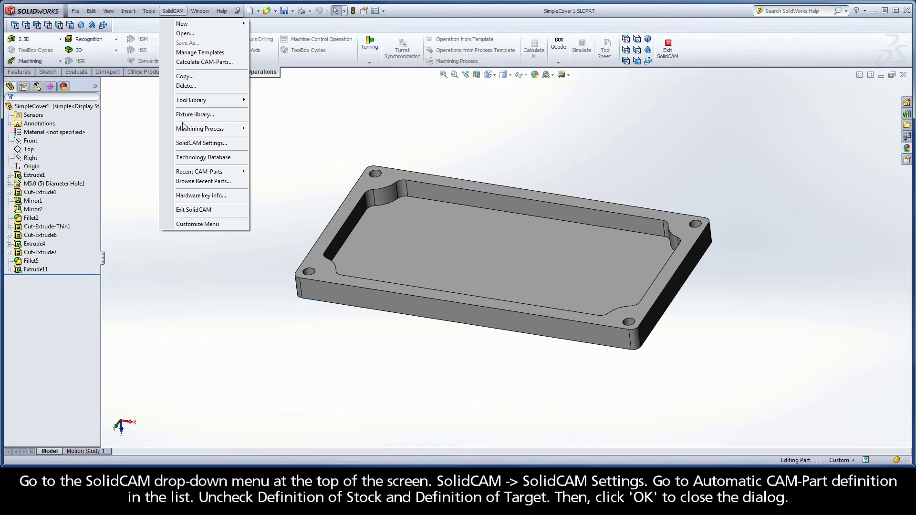
left_click(184, 144)
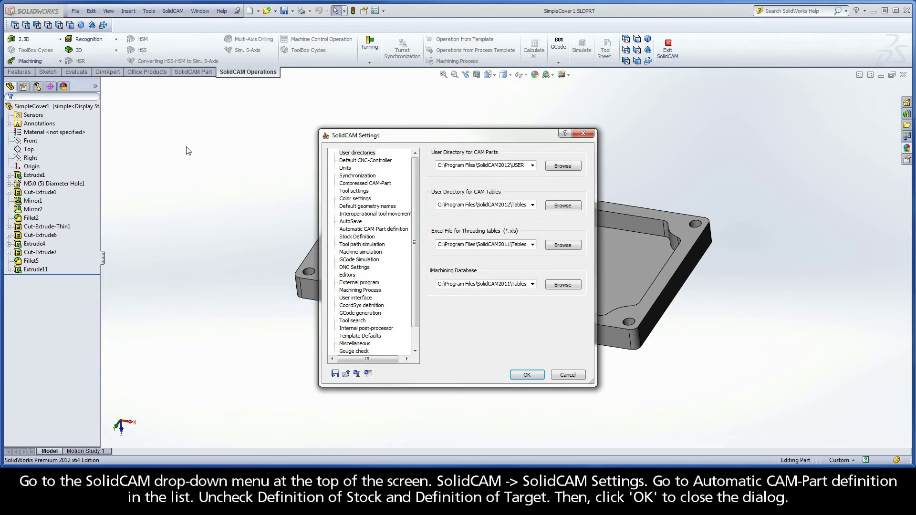
left_click(365, 230)
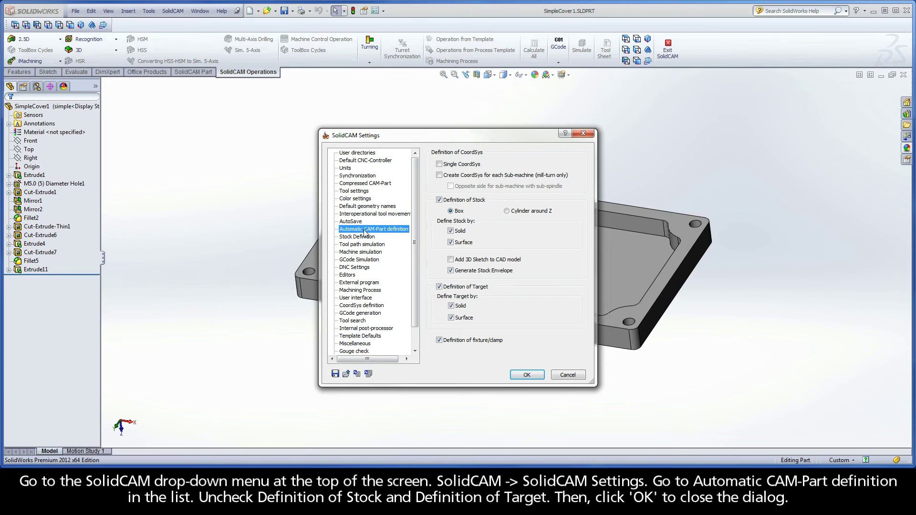
left_click(440, 200)
left_click(439, 287)
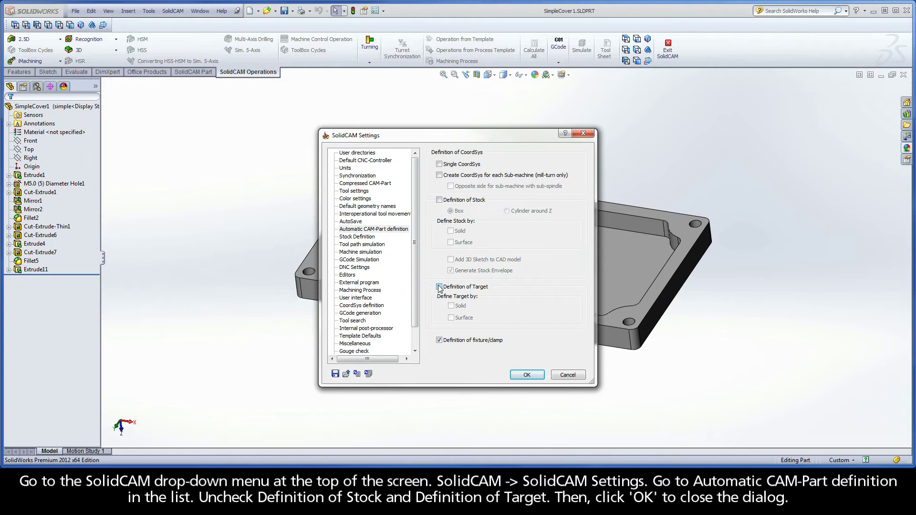
left_click(528, 375)
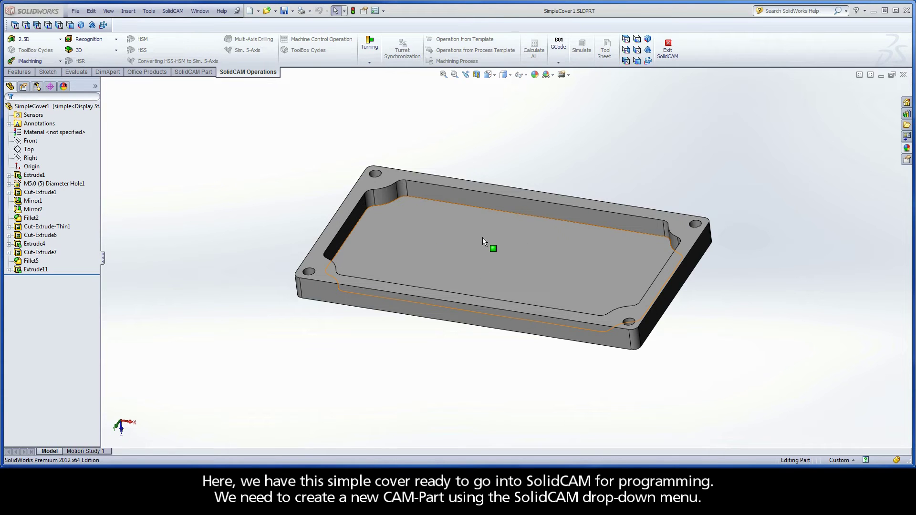
Start a new Milling CAM-Part saved in the model file directory instead of the default CAM Parts path.
left_click(172, 11)
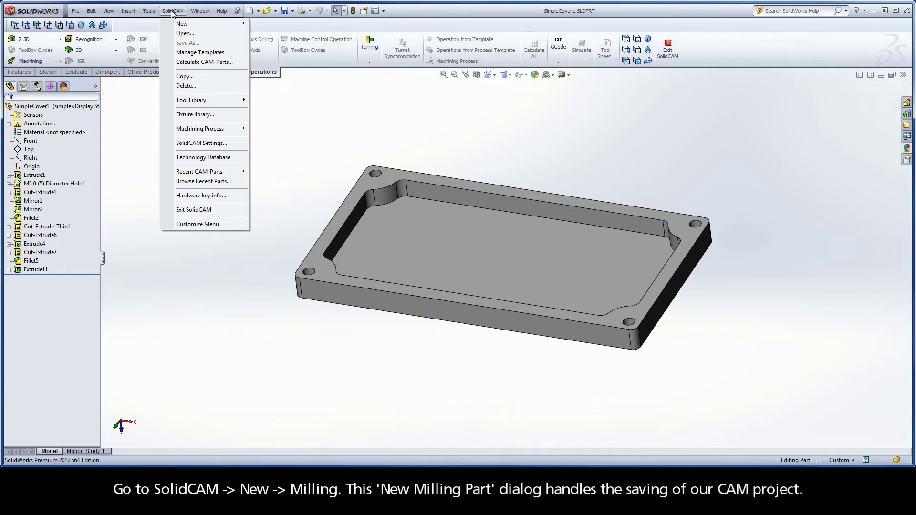
mouse_move(179, 25)
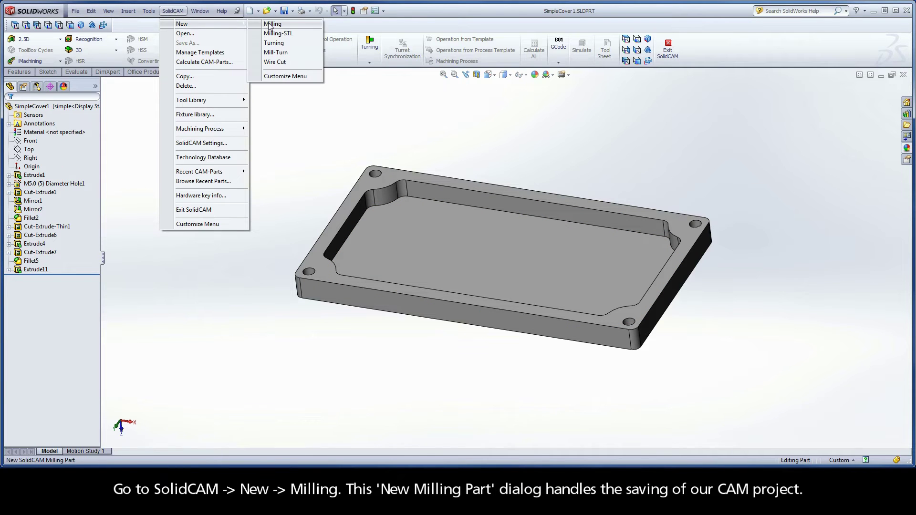
left_click(269, 25)
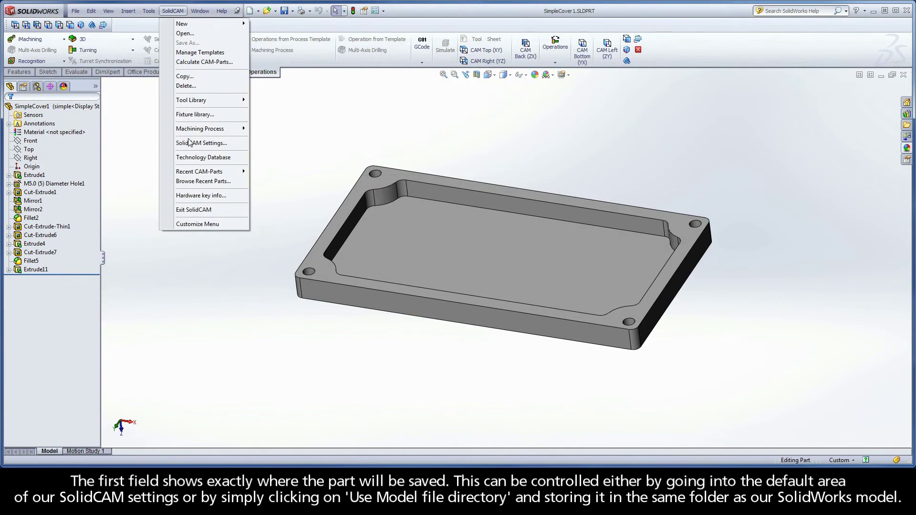
left_click(190, 142)
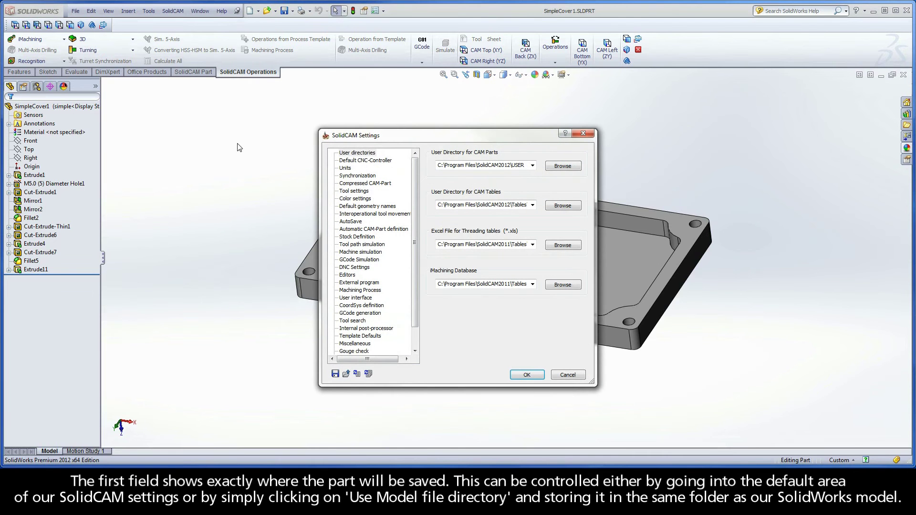
left_click(437, 166)
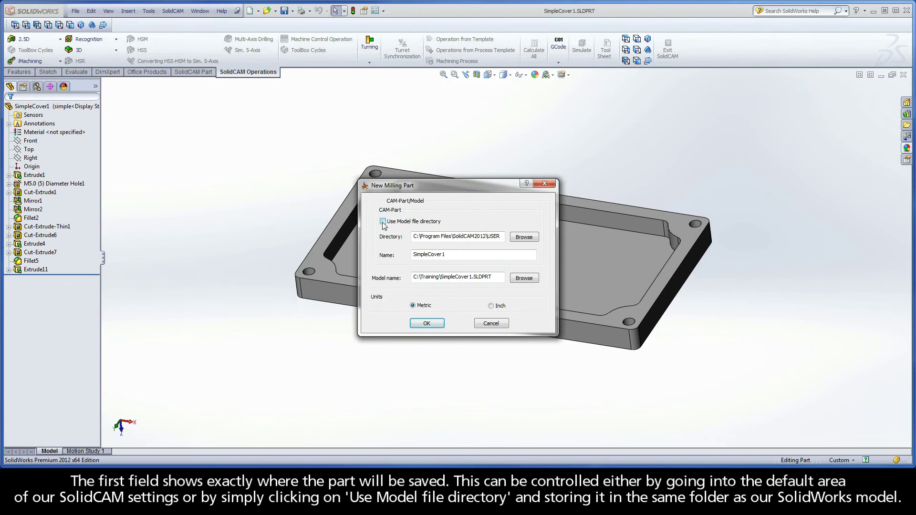
left_click(383, 222)
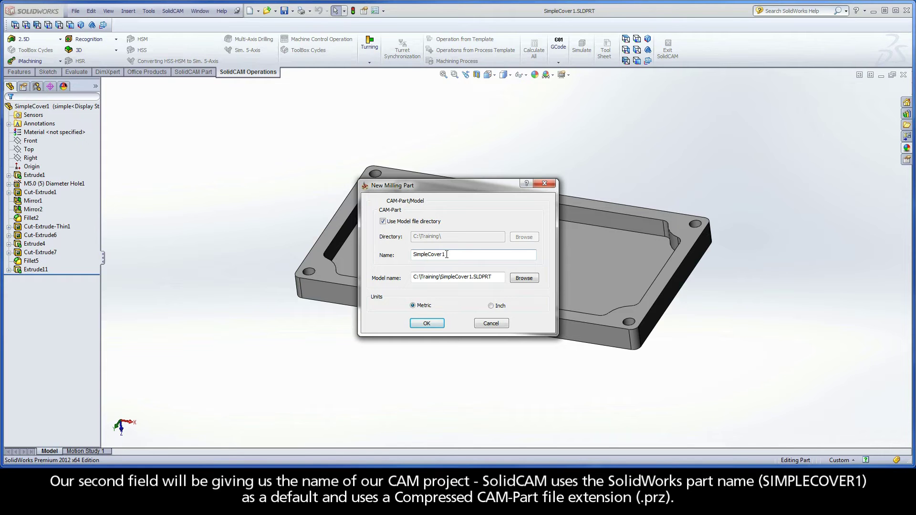
Check that the CAM-Part name SimpleCover1 matches the source model file path.
double_click(446, 254)
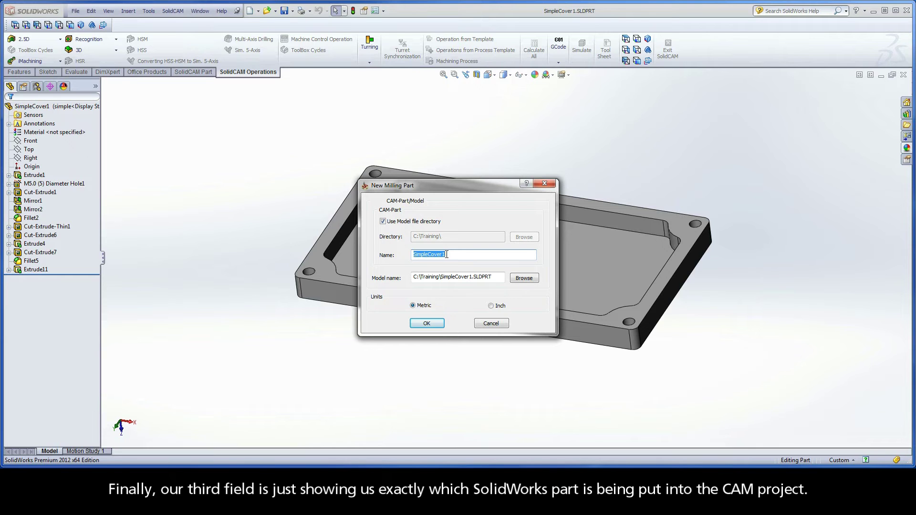
left_click(441, 278)
left_click_drag(441, 278, 472, 279)
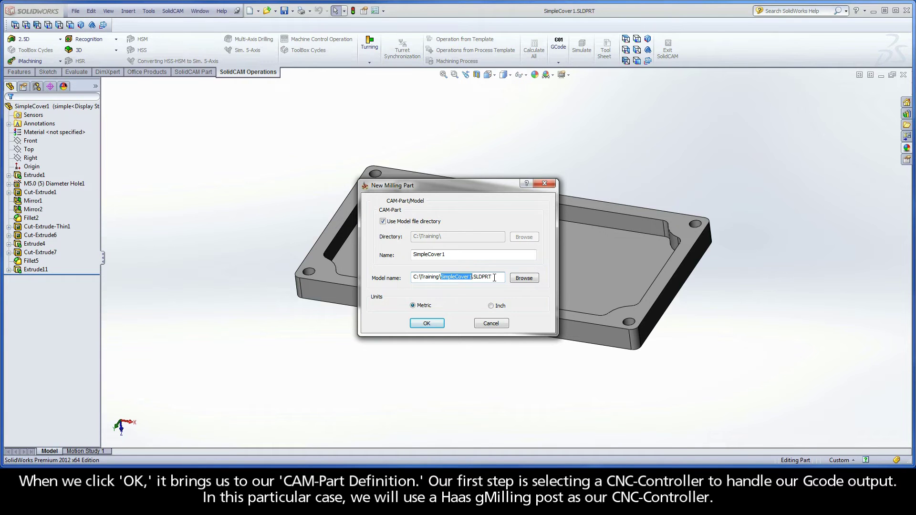
Confirm the SimpleCover1 milling CAM-Part and choose gMilling_Haas_3x as the CNC-Machine.
left_click(425, 324)
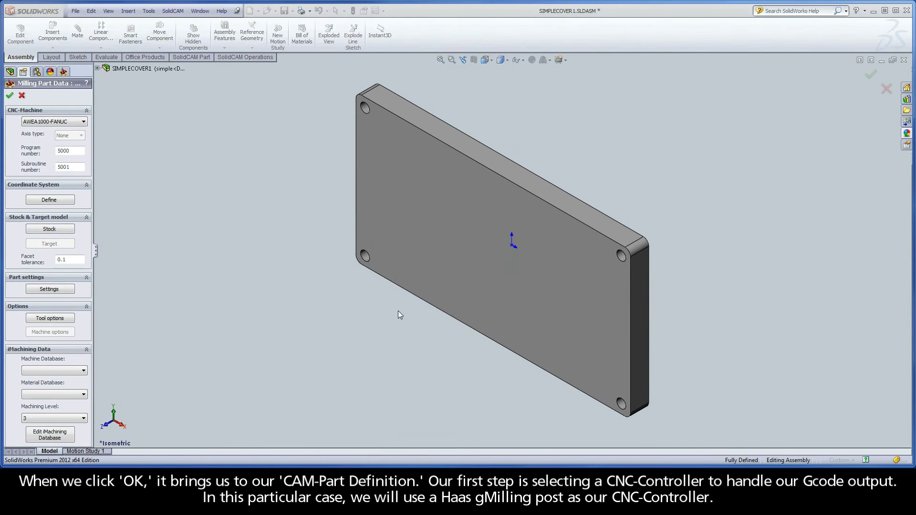
left_click(48, 122)
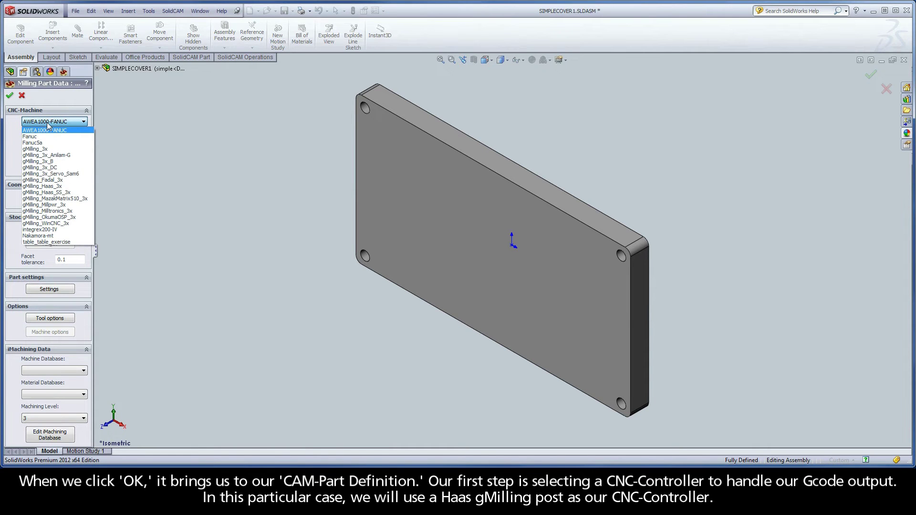
left_click(68, 187)
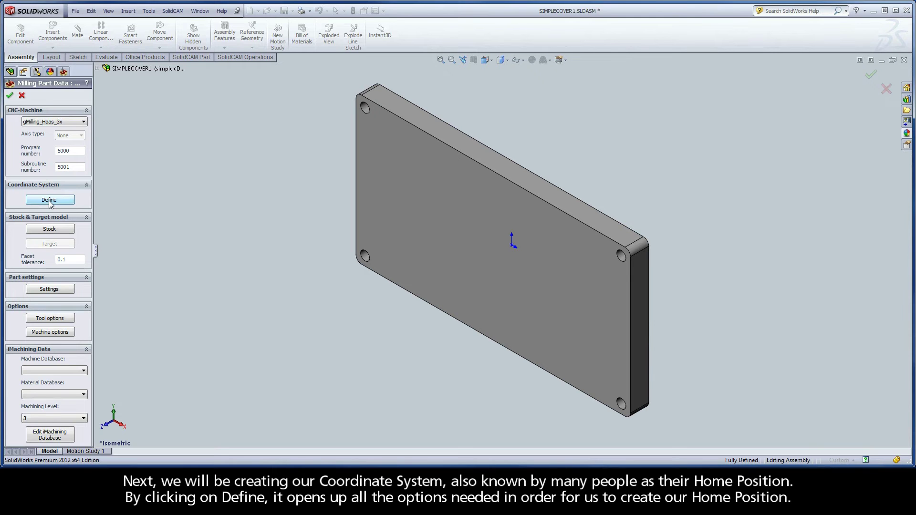
Define Mac CoordSys 1 on the plate's top face with origin at Top center of model box.
left_click(49, 200)
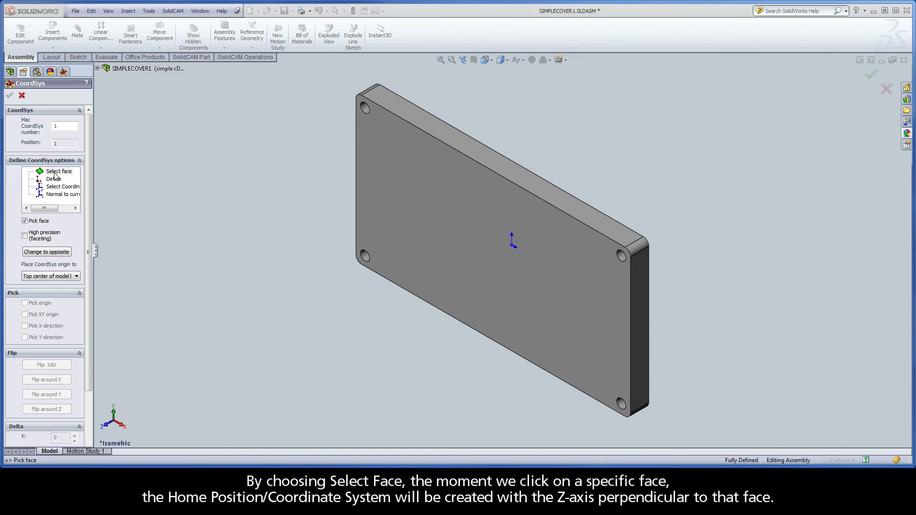
left_click(54, 173)
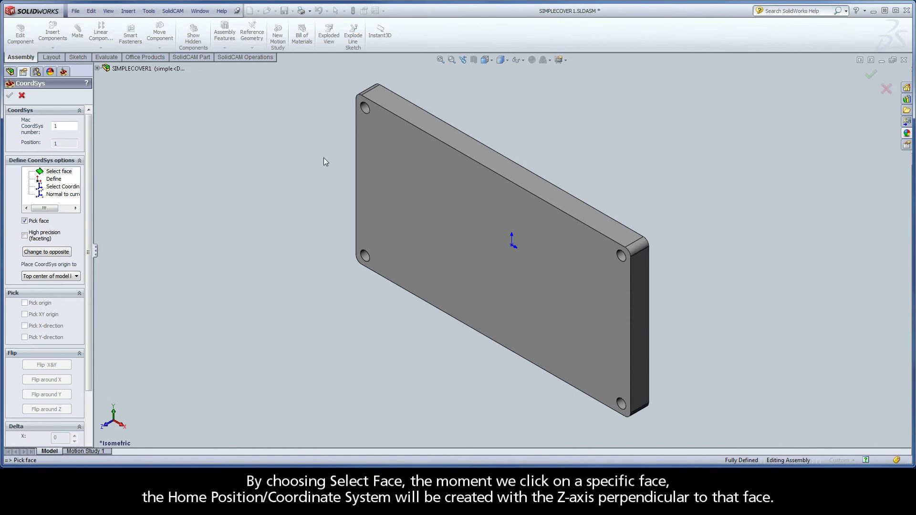
middle_click_drag(318, 161, 300, 370)
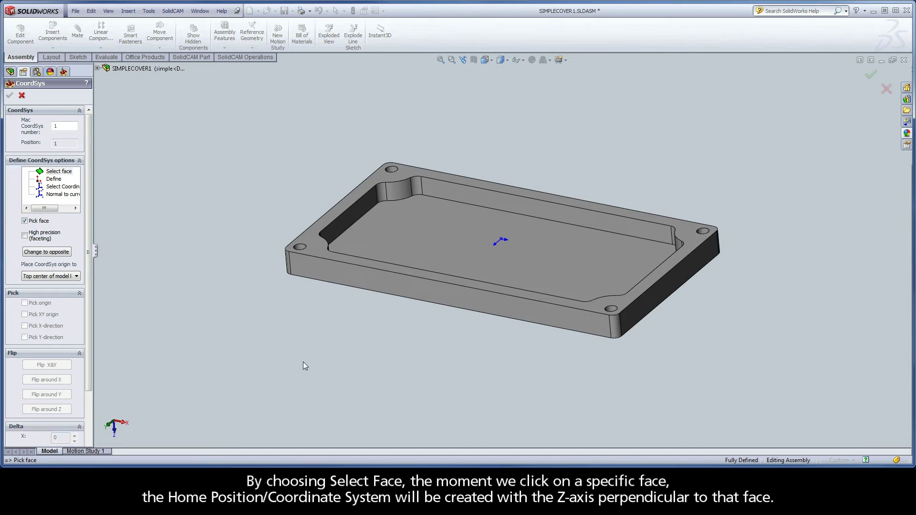
left_click(315, 247)
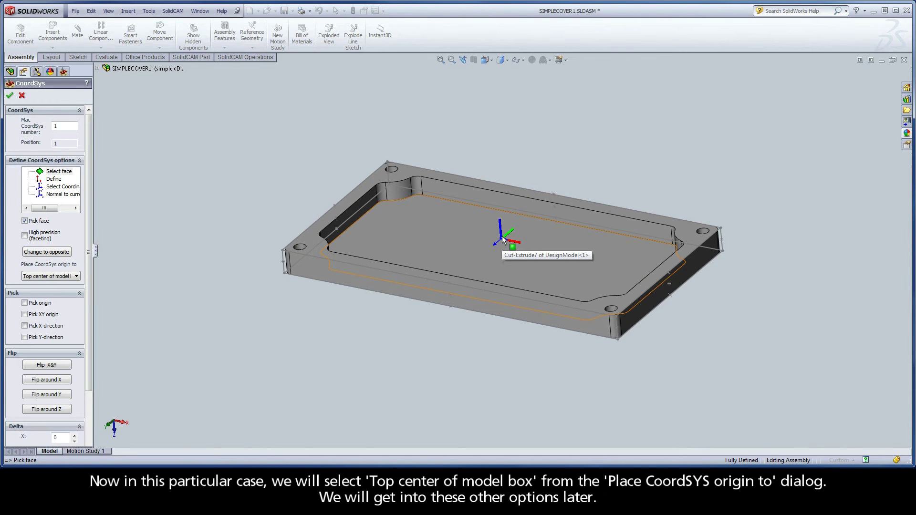
left_click(61, 276)
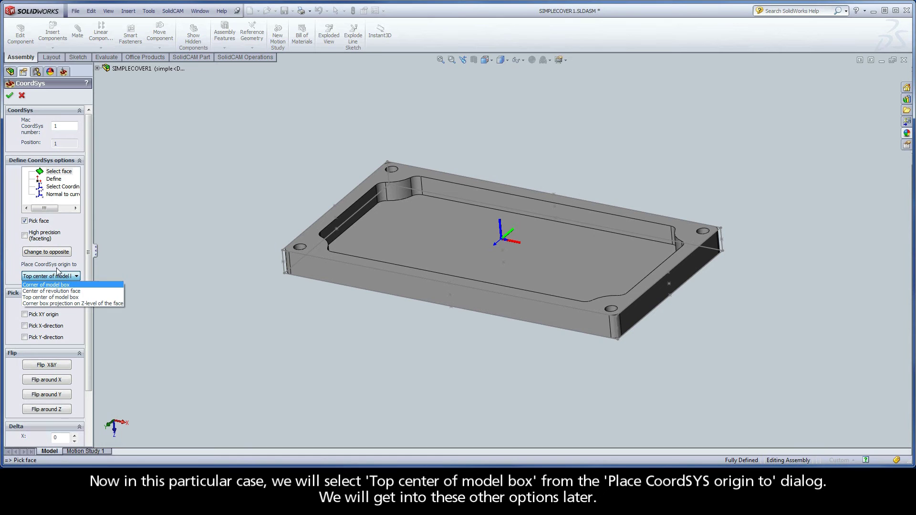
left_click(55, 297)
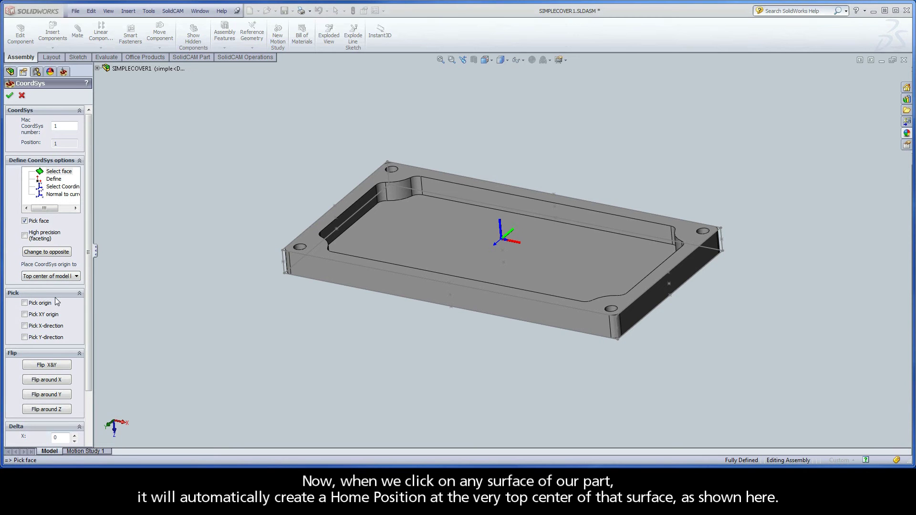
left_click(319, 250)
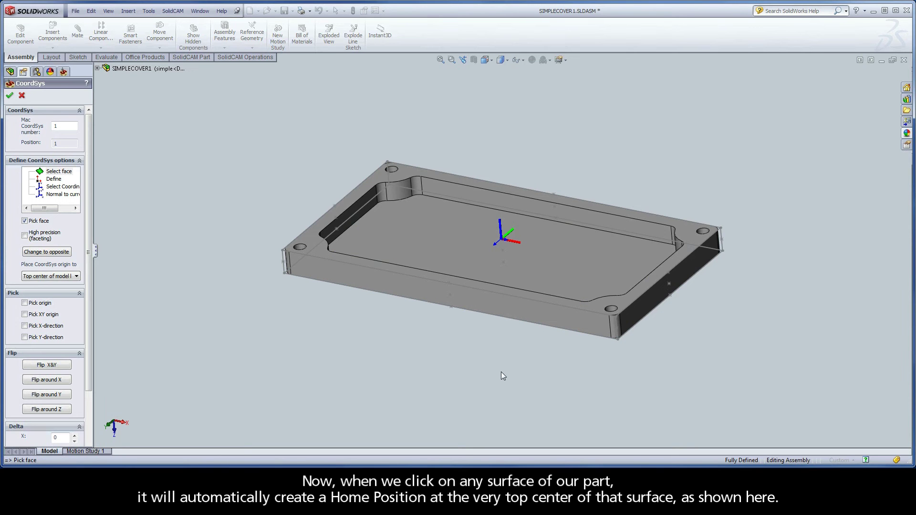
mouse_move(501, 371)
middle_mouse_down()
mouse_move(509, 331)
mouse_move(531, 304)
mouse_move(499, 341)
mouse_move(496, 382)
middle_mouse_up()
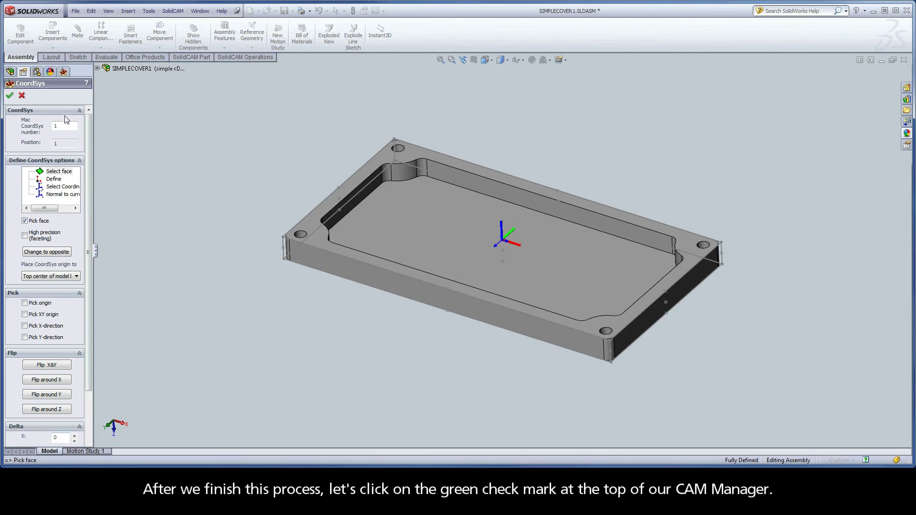
Accept the coordinate system and its default Z levels (Part Lower level -10) to create MAC 1.
left_click(9, 97)
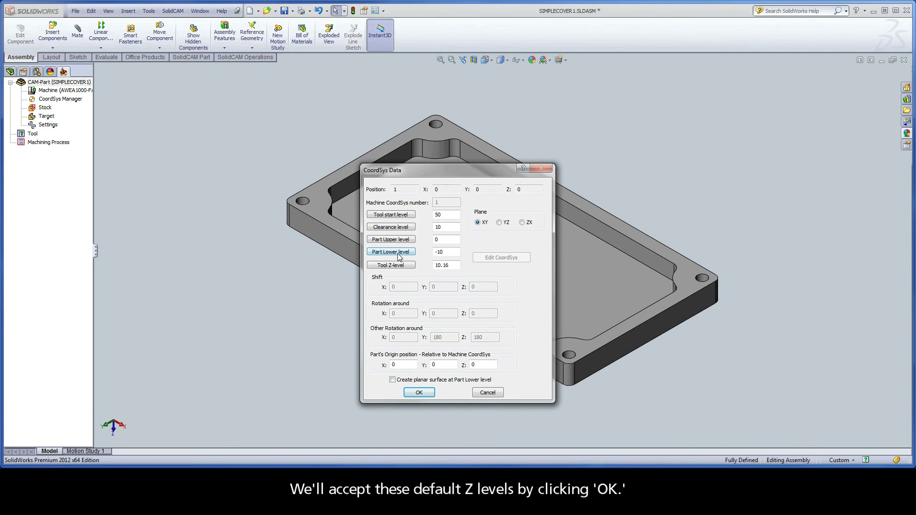
left_click(419, 393)
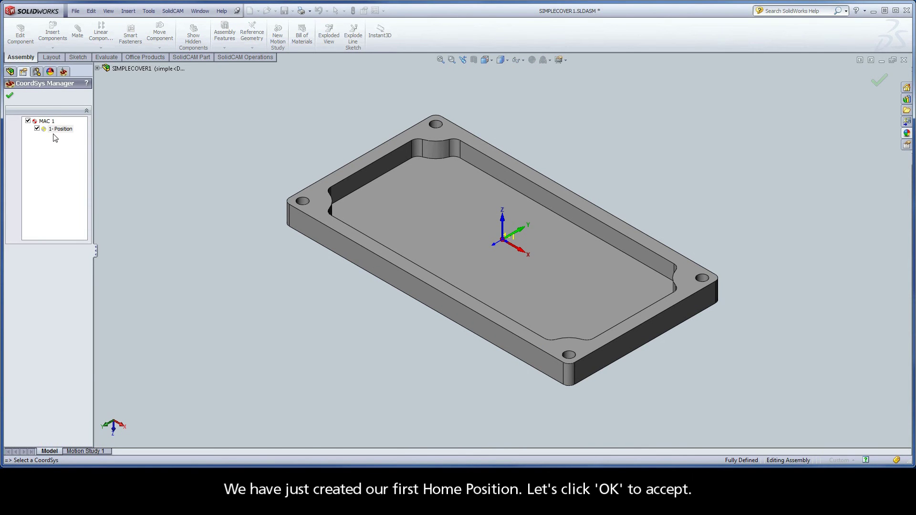
Start a Box-type stock enclosing Solid 1, picked on the plate's top face.
left_click(9, 95)
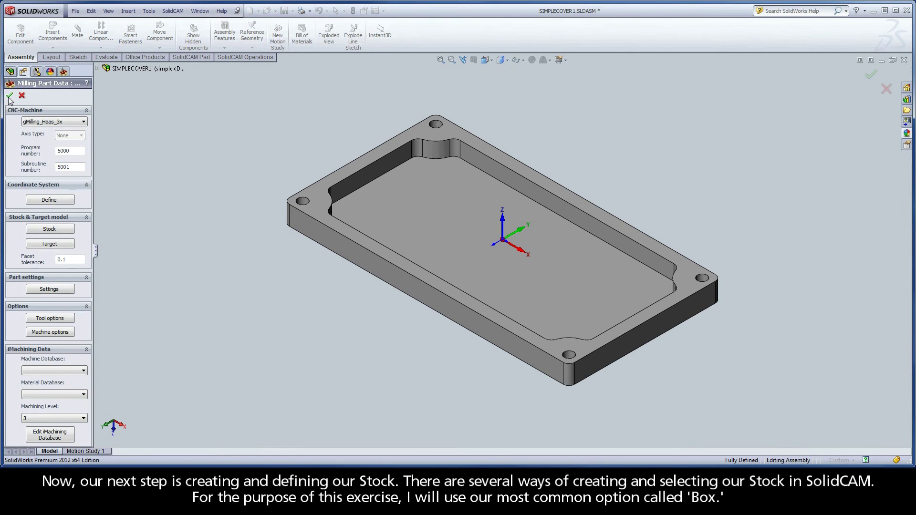
left_click(49, 231)
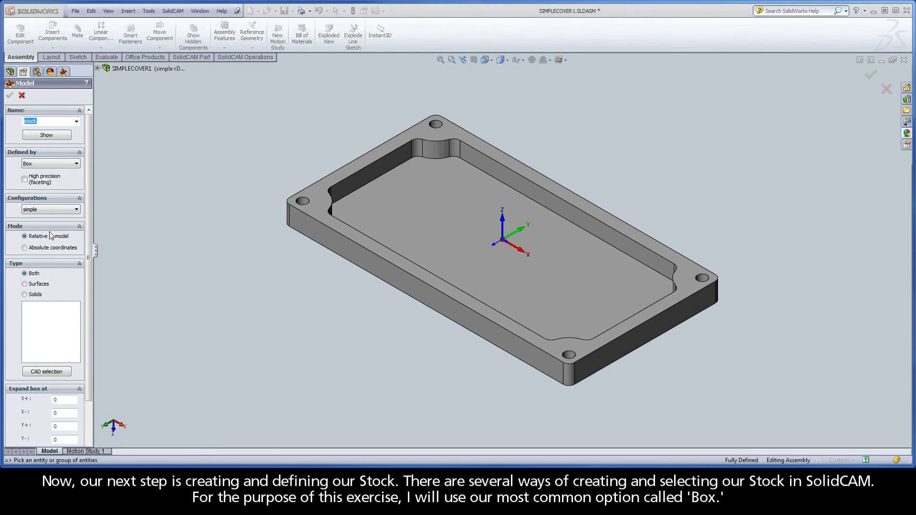
left_click(53, 165)
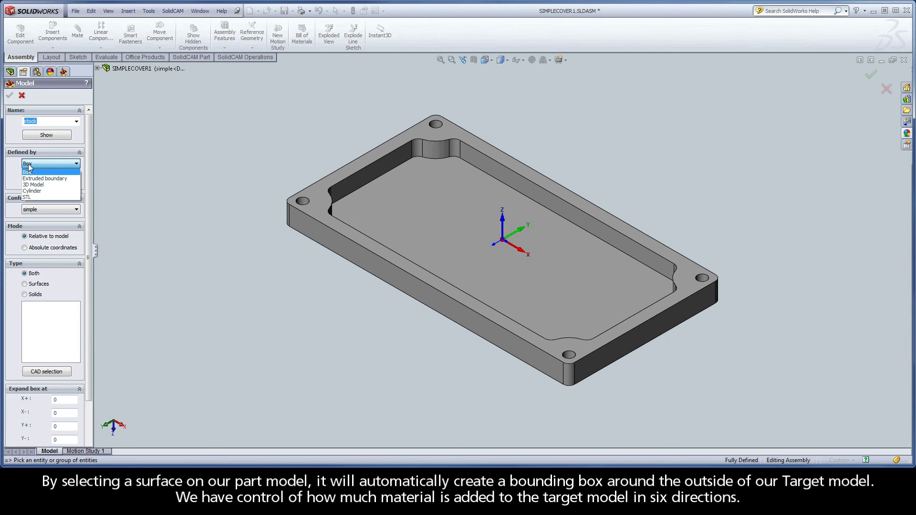
left_click(316, 192)
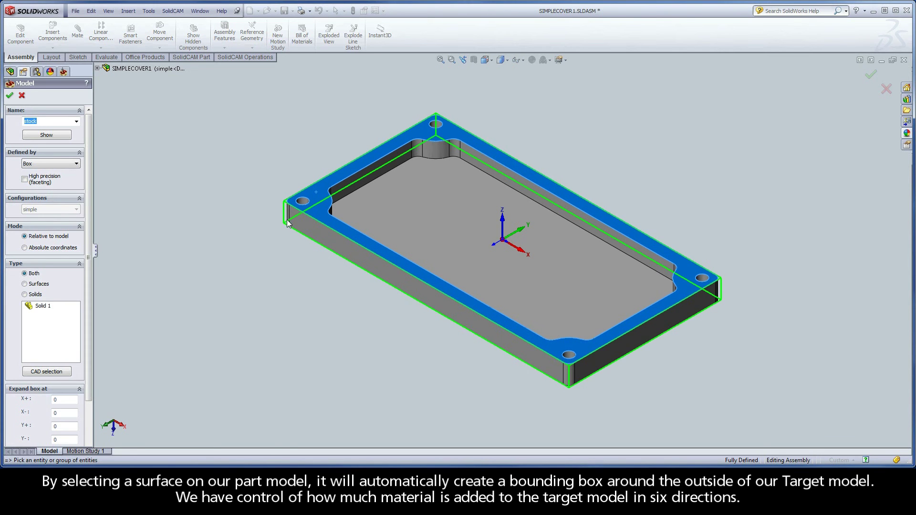
Set the stock box expansion to 2 mm on X+, X-, Y+ and Y-.
left_click_drag(87, 265, 88, 333)
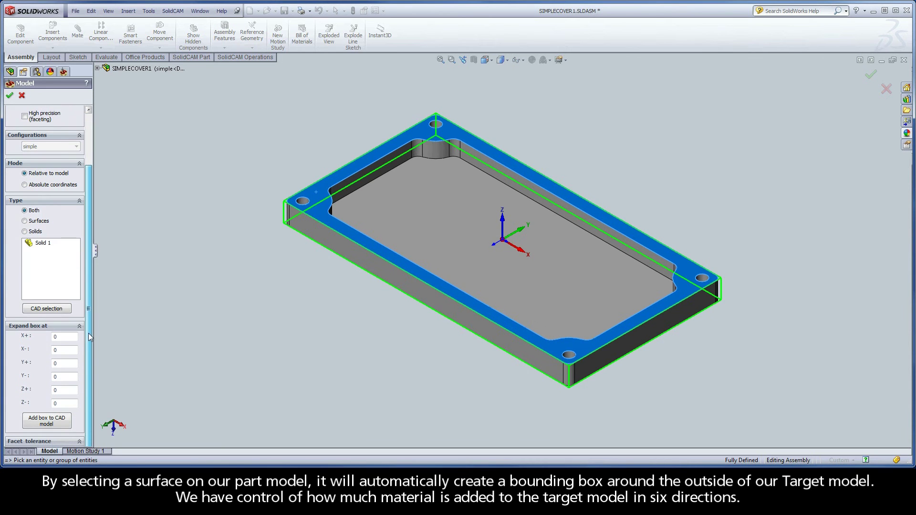
double_click(58, 337)
type("2")
left_click(65, 351)
double_click(65, 351)
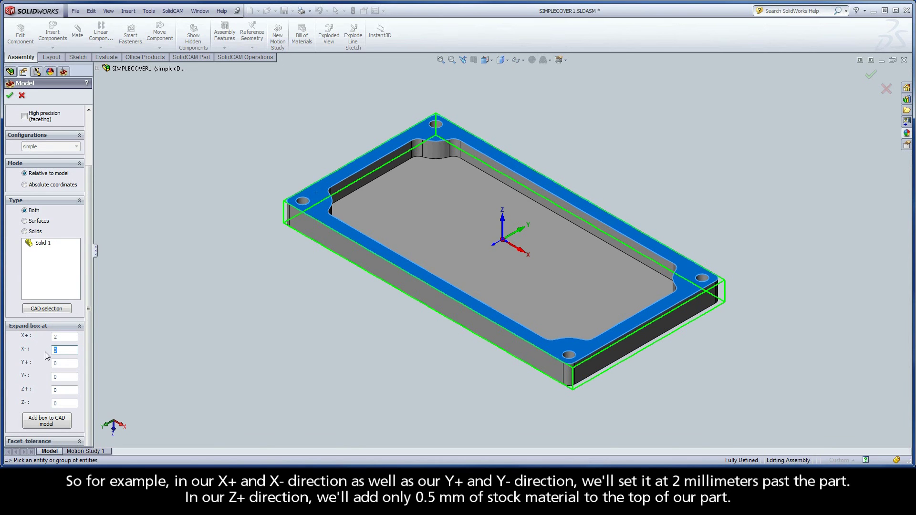
type("2")
left_click(64, 363)
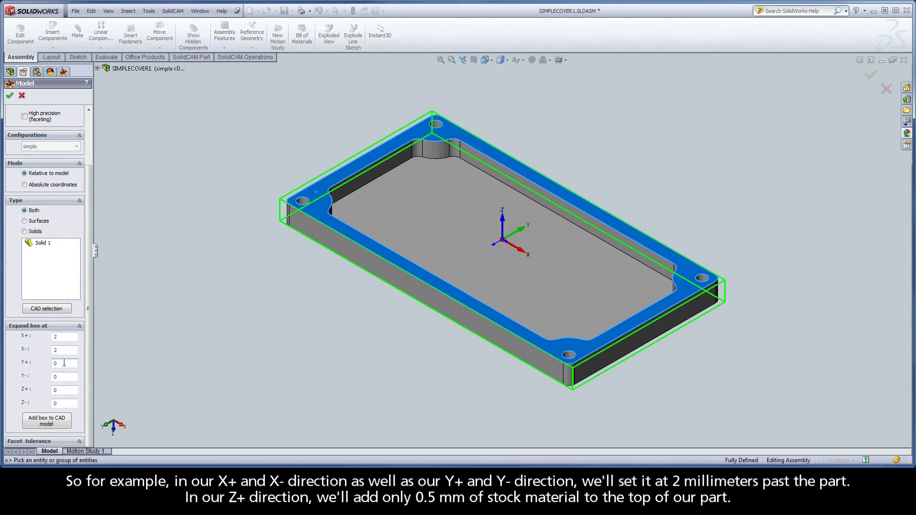
double_click(63, 363)
type("2")
left_click(60, 377)
double_click(60, 377)
type("2")
left_click(64, 391)
Set the stock box expansion to 0.5 mm on Z+ and 5 mm on Z-.
type(".5")
left_click(62, 404)
double_click(62, 404)
type("5")
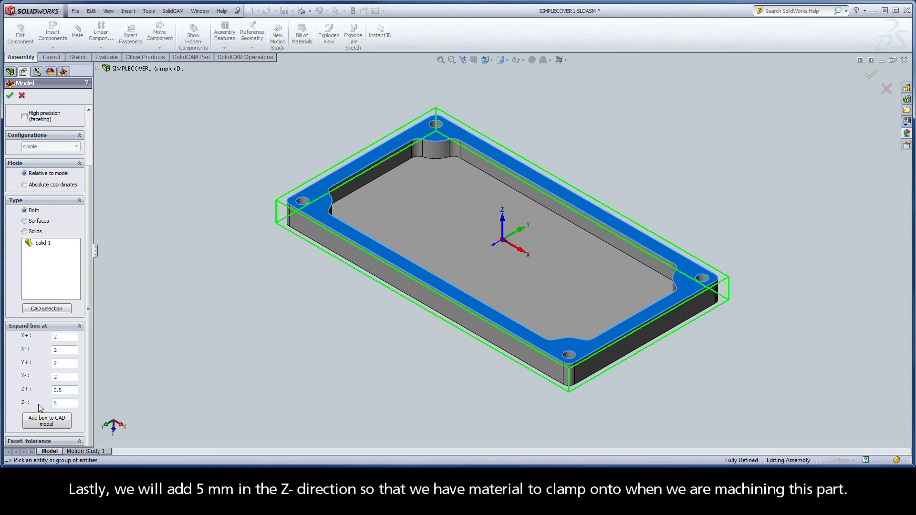
key("Tab")
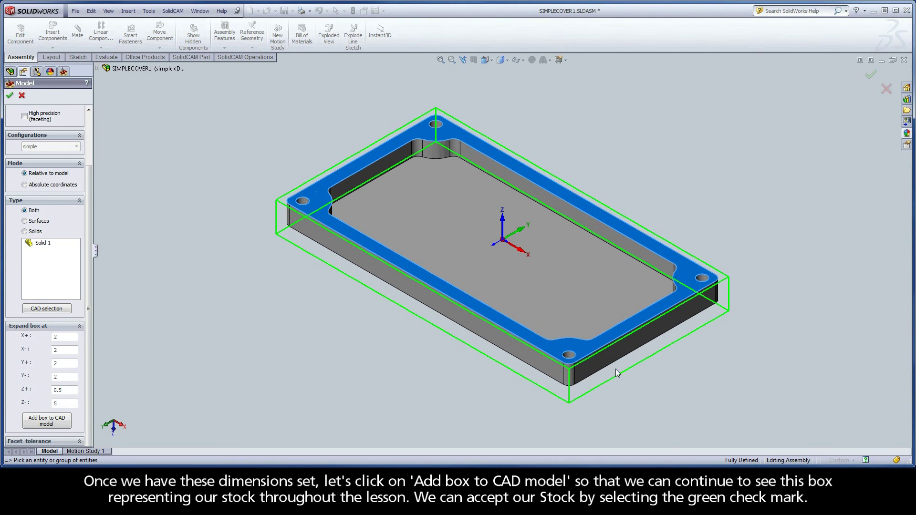
Enable 'Add box to CAD model' and accept the expanded box stock.
left_click(48, 422)
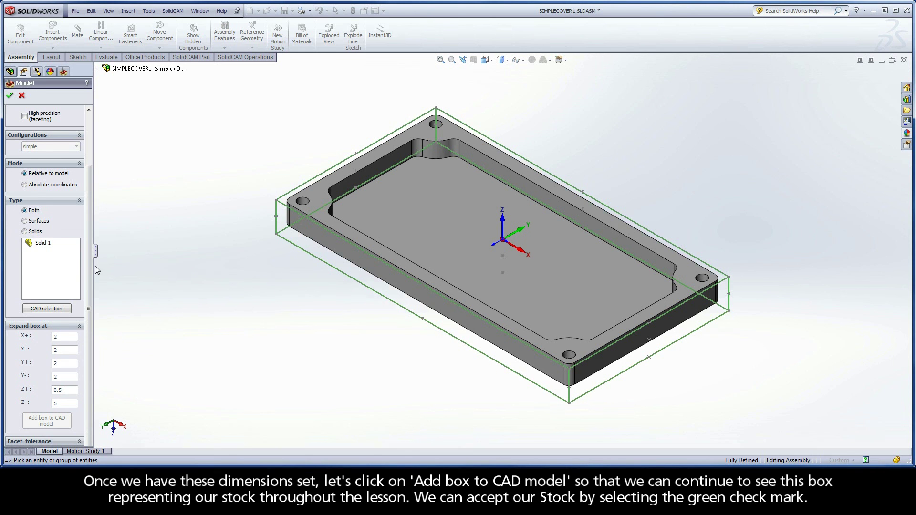
left_click(10, 97)
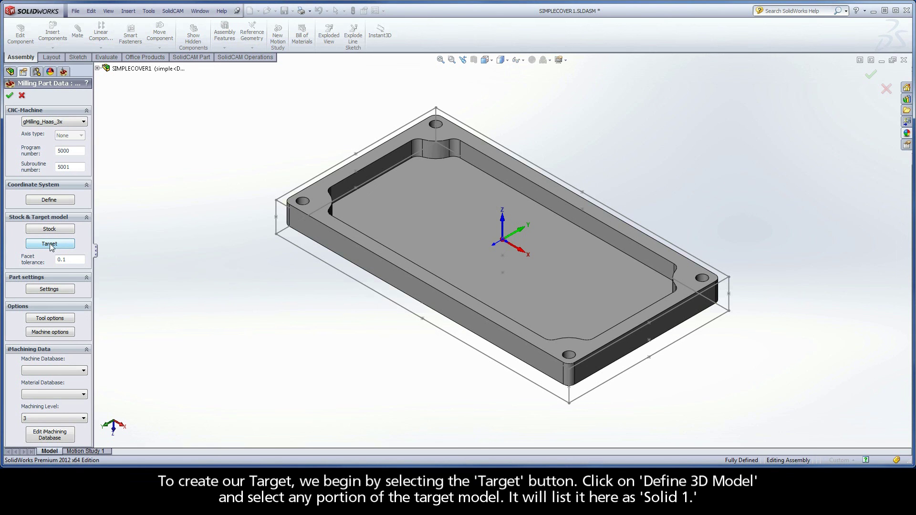
Pick the plate as Solid 1 for the target 3D model and accept the geometry.
left_click(50, 244)
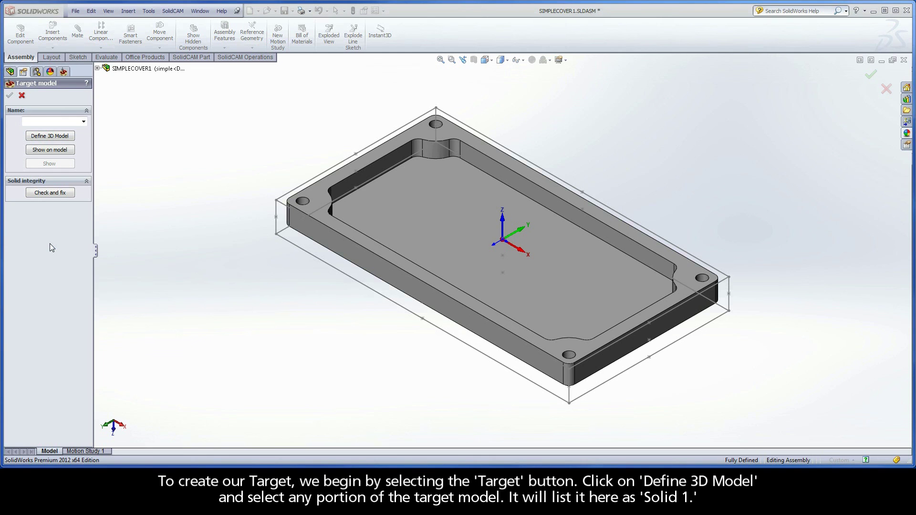
left_click(45, 135)
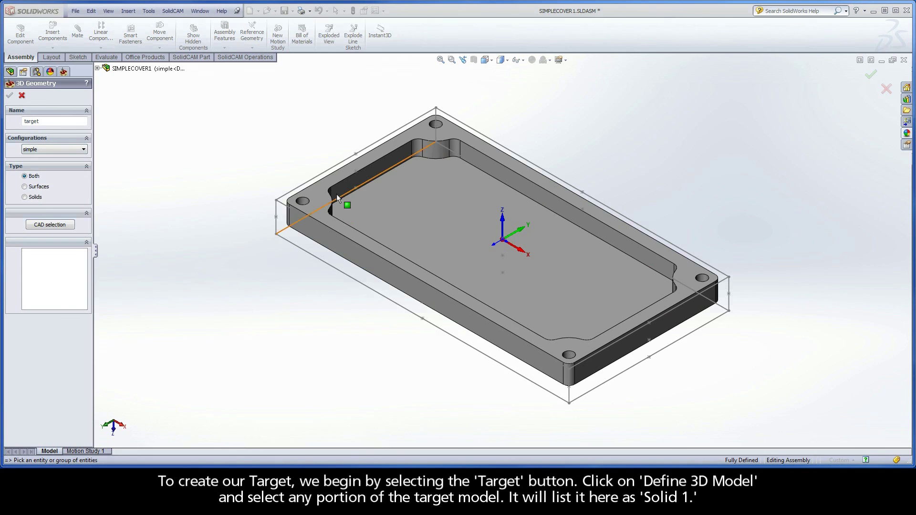
left_click(316, 193)
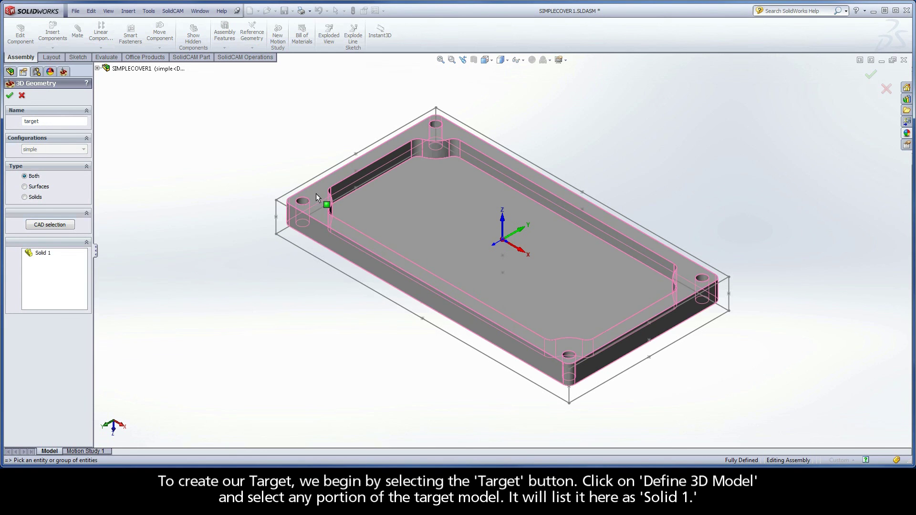
left_click(40, 258)
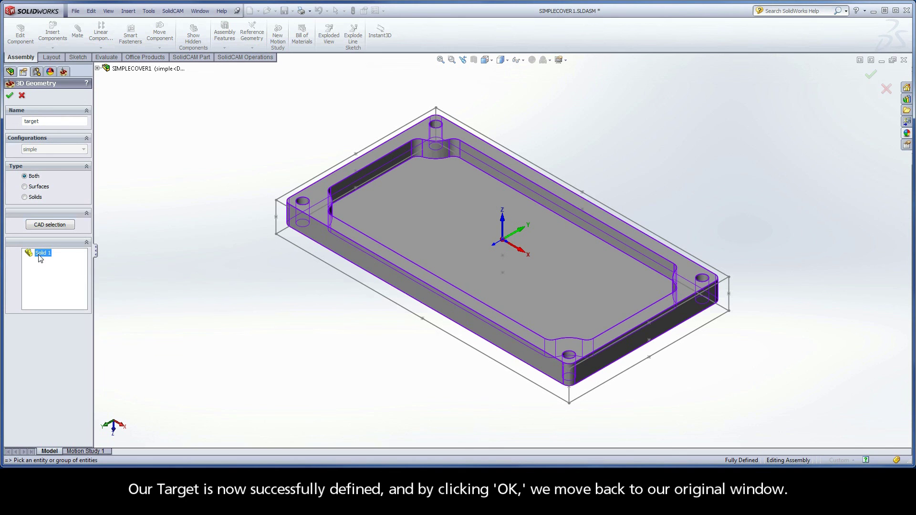
left_click(10, 97)
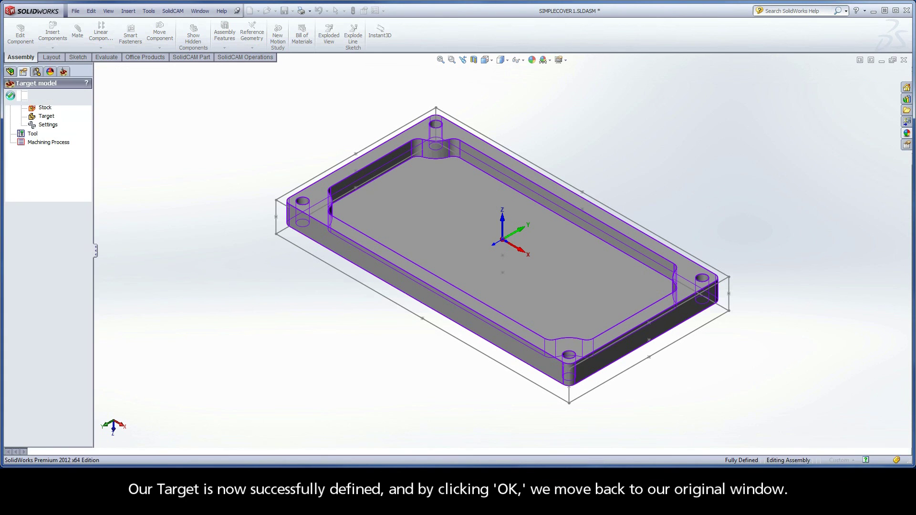
Confirm the target model and close Milling Part Data to open the SolidCAM Manager.
left_click(10, 96)
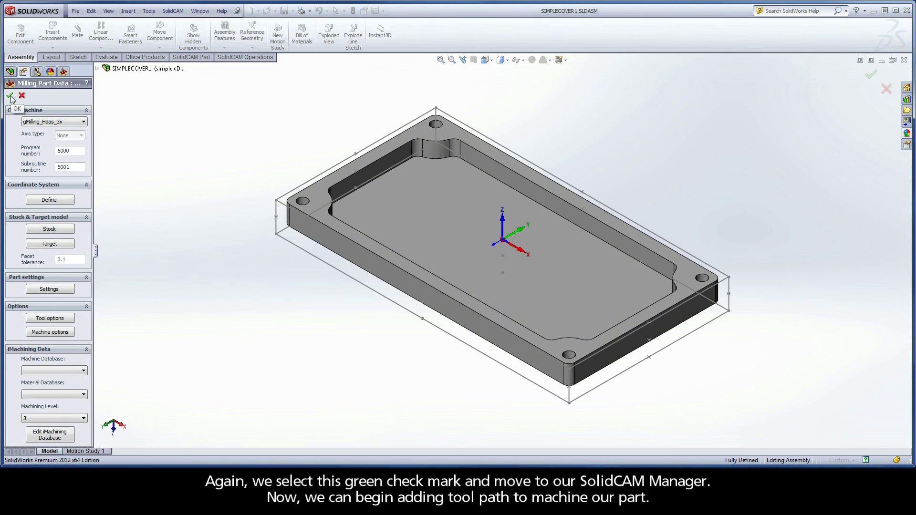
left_click(11, 97)
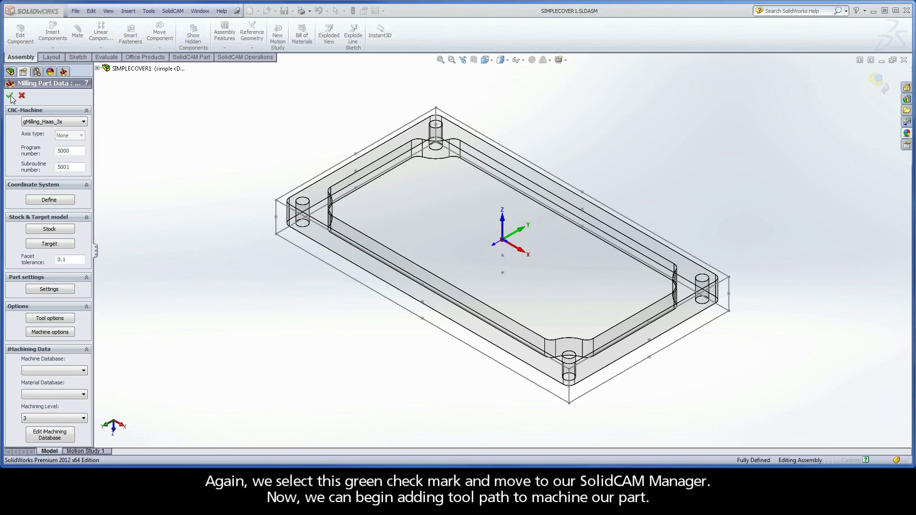